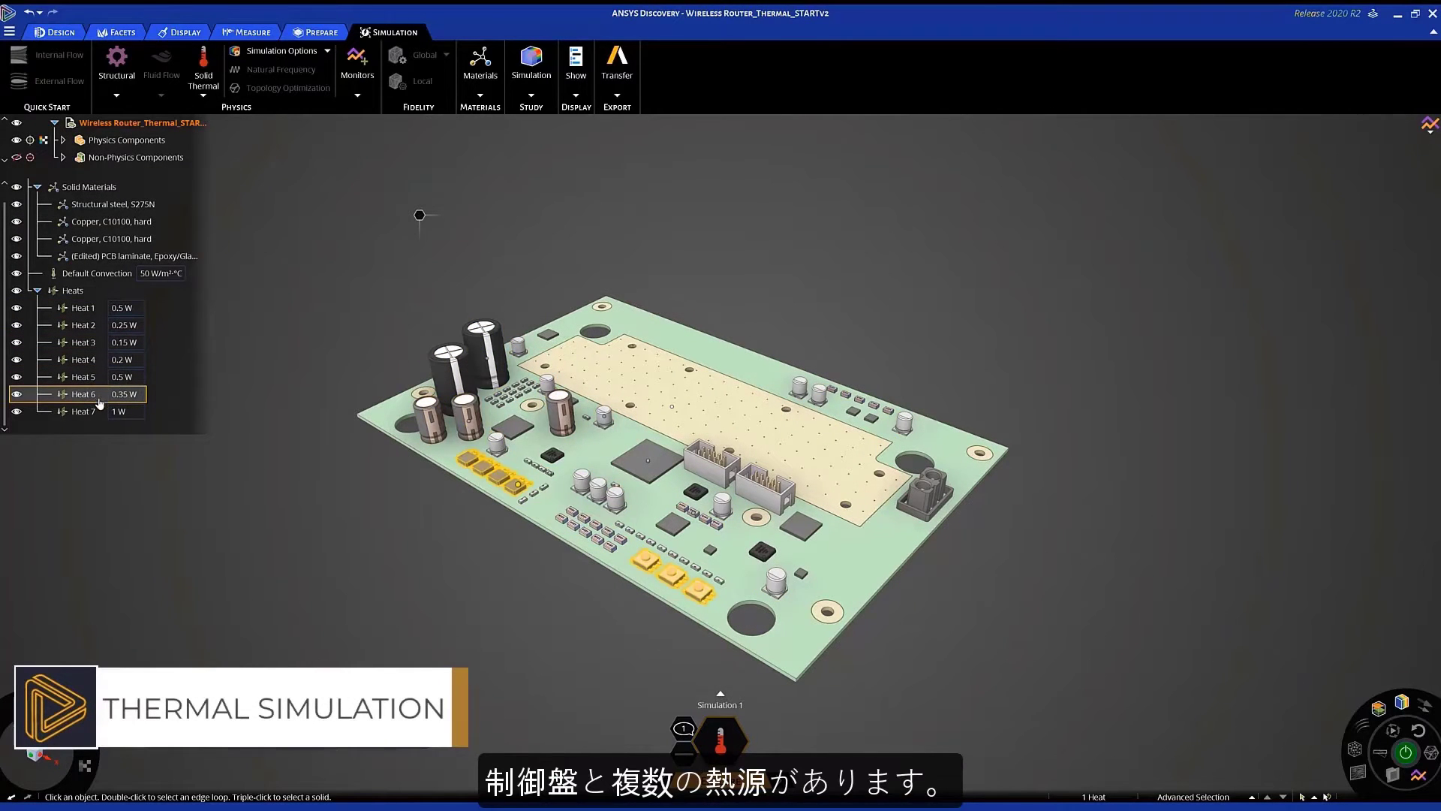
Step: Apply a 30 W total heat load to the large chip on the board's underside
middle_click_drag(113, 412, 182, 484)
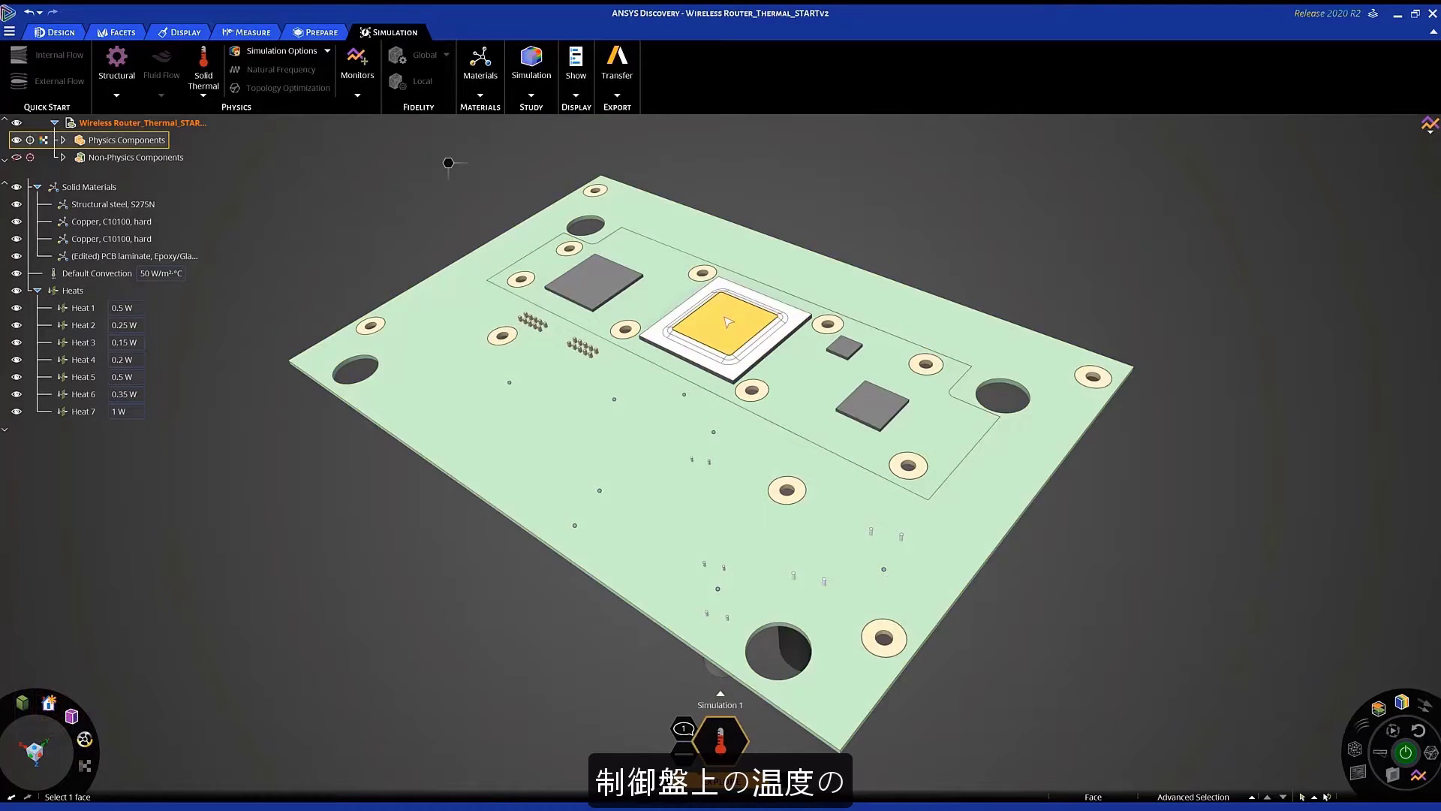
triple_click(726, 322)
right_click(562, 241)
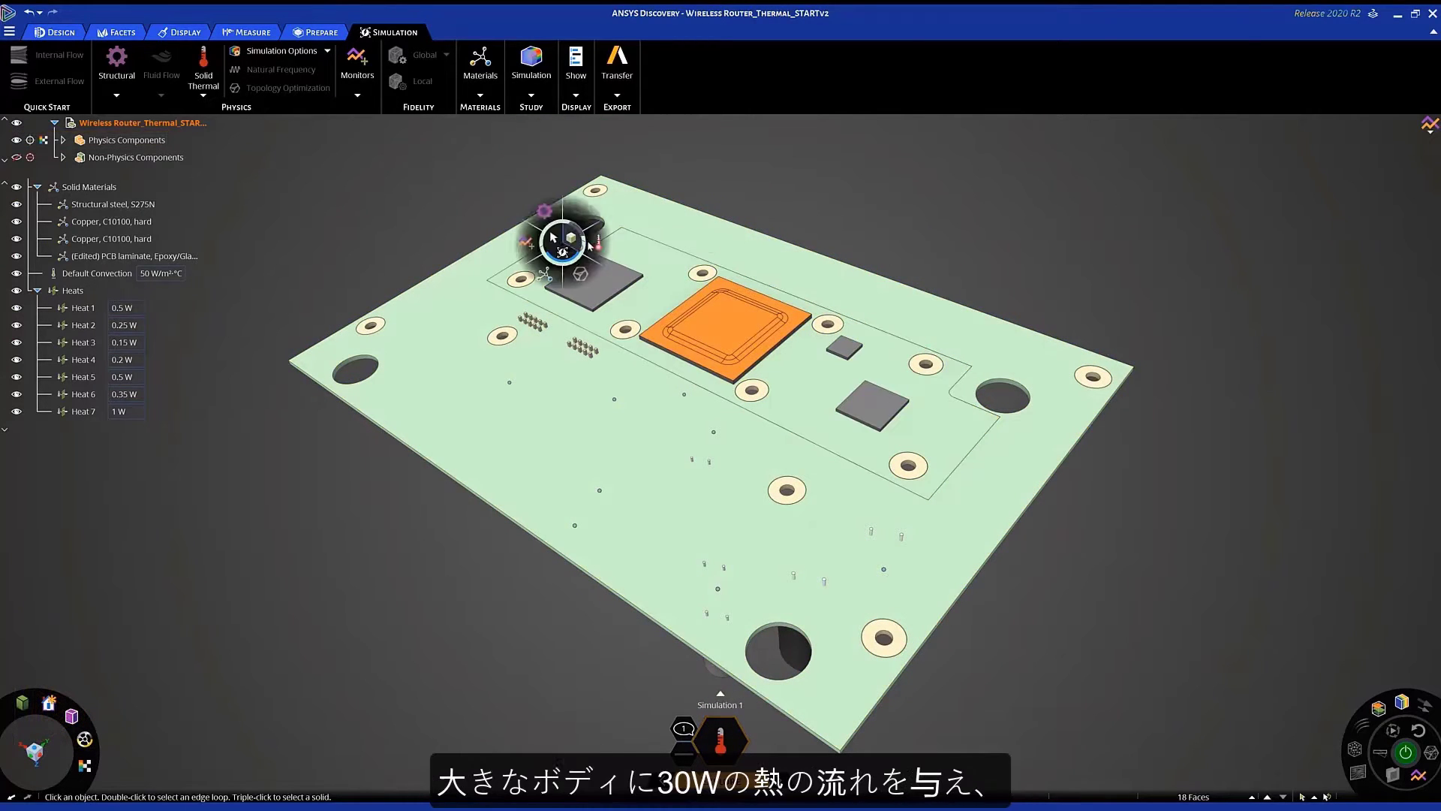
left_click(650, 244)
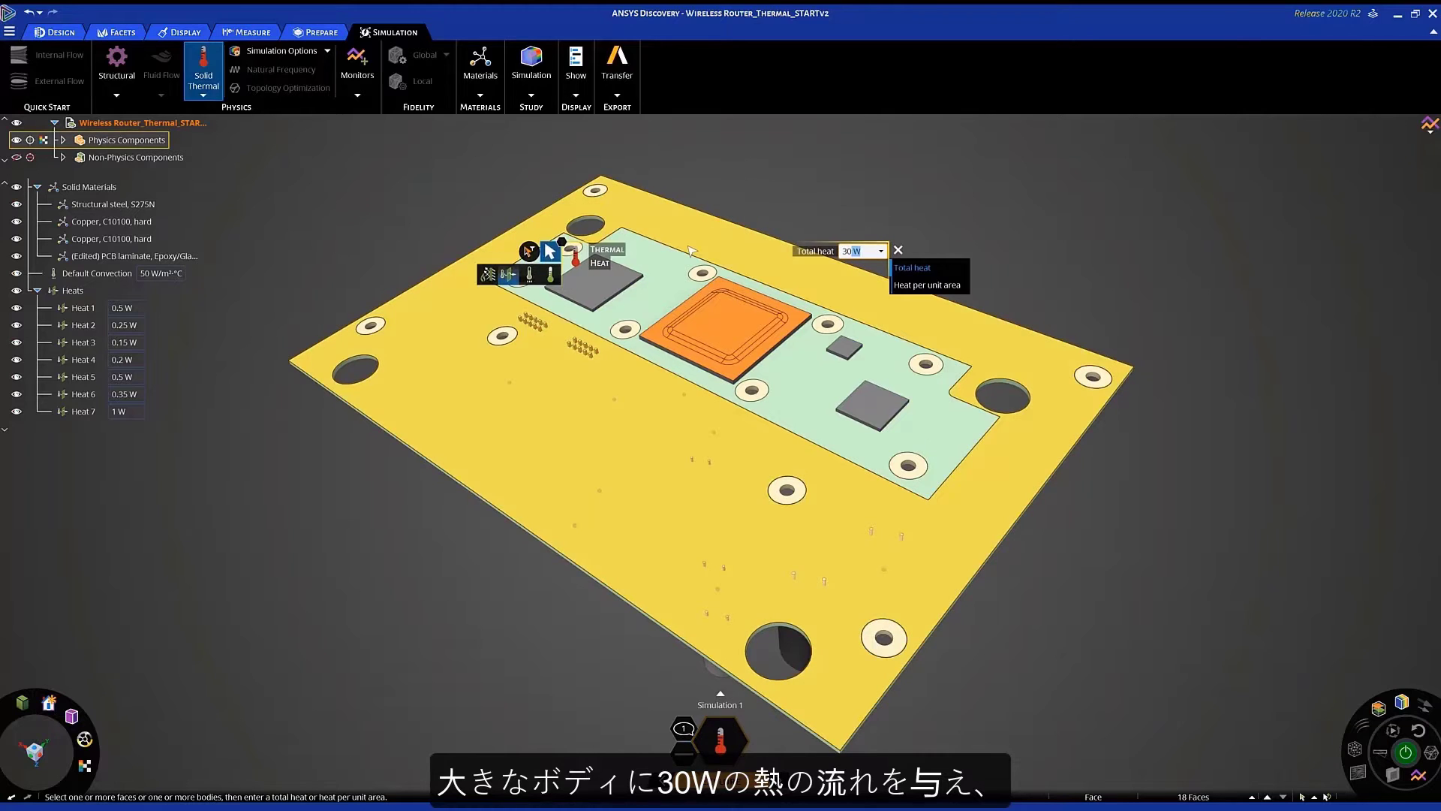
key("Return")
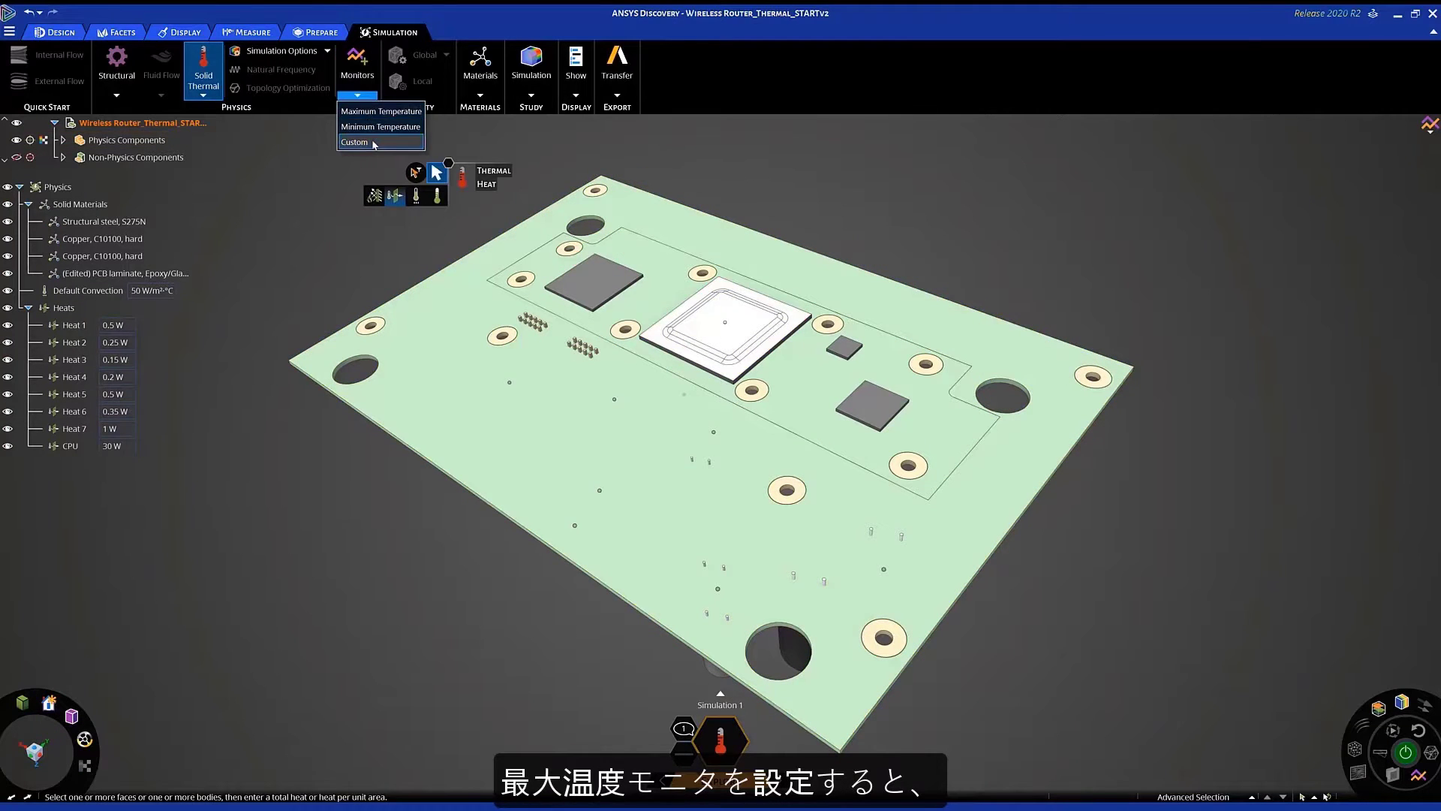
Step: Create a custom Maximum temperature monitor on the CPU face, named Max. Temperature CPU
left_click(374, 143)
left_click(903, 303)
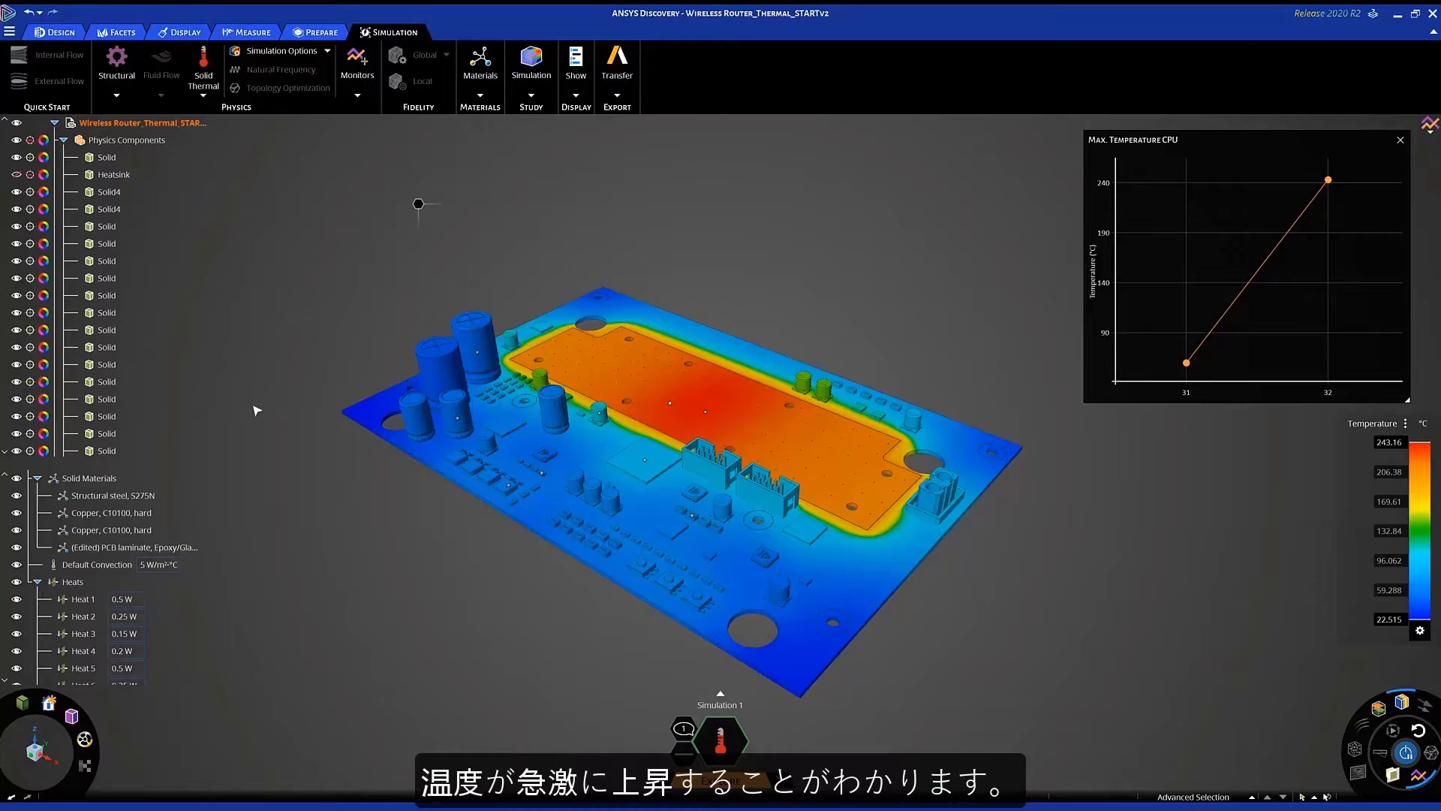
Step: Enable the Heatsink component and assign it the material Aluminum, 1080, O
left_click(17, 175)
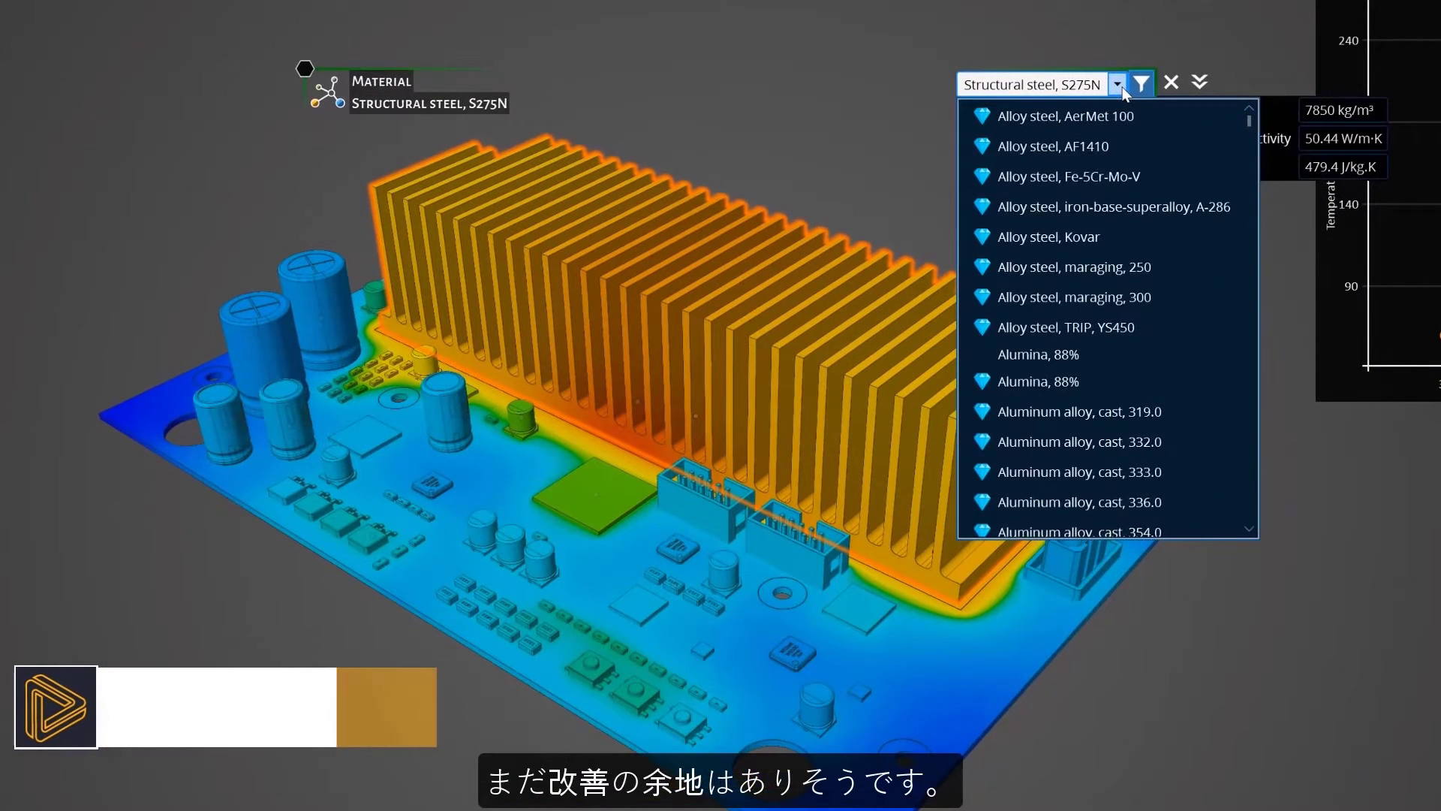
left_click_drag(1249, 117, 1255, 169)
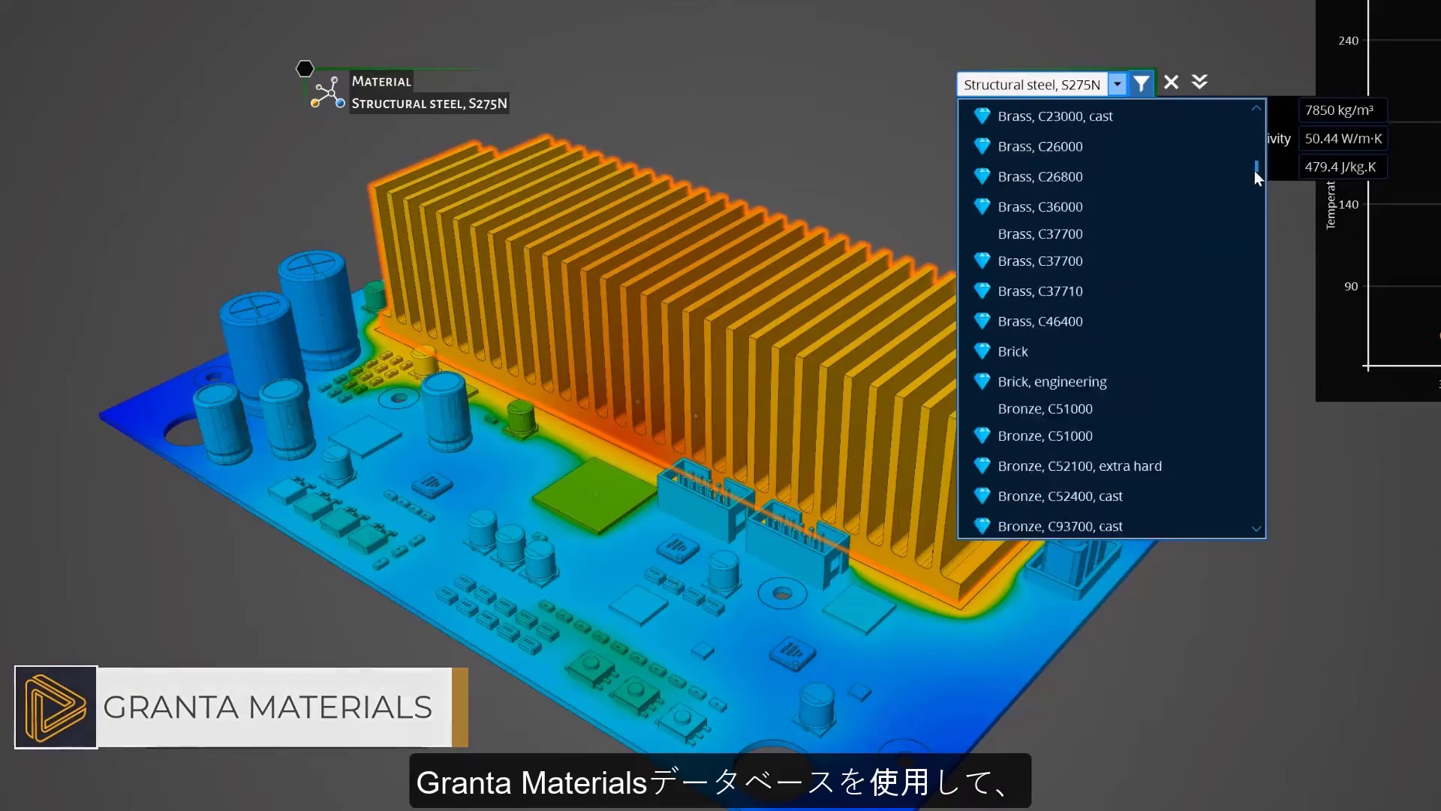
scroll(1255, 180, "up", 5)
left_click(1255, 209)
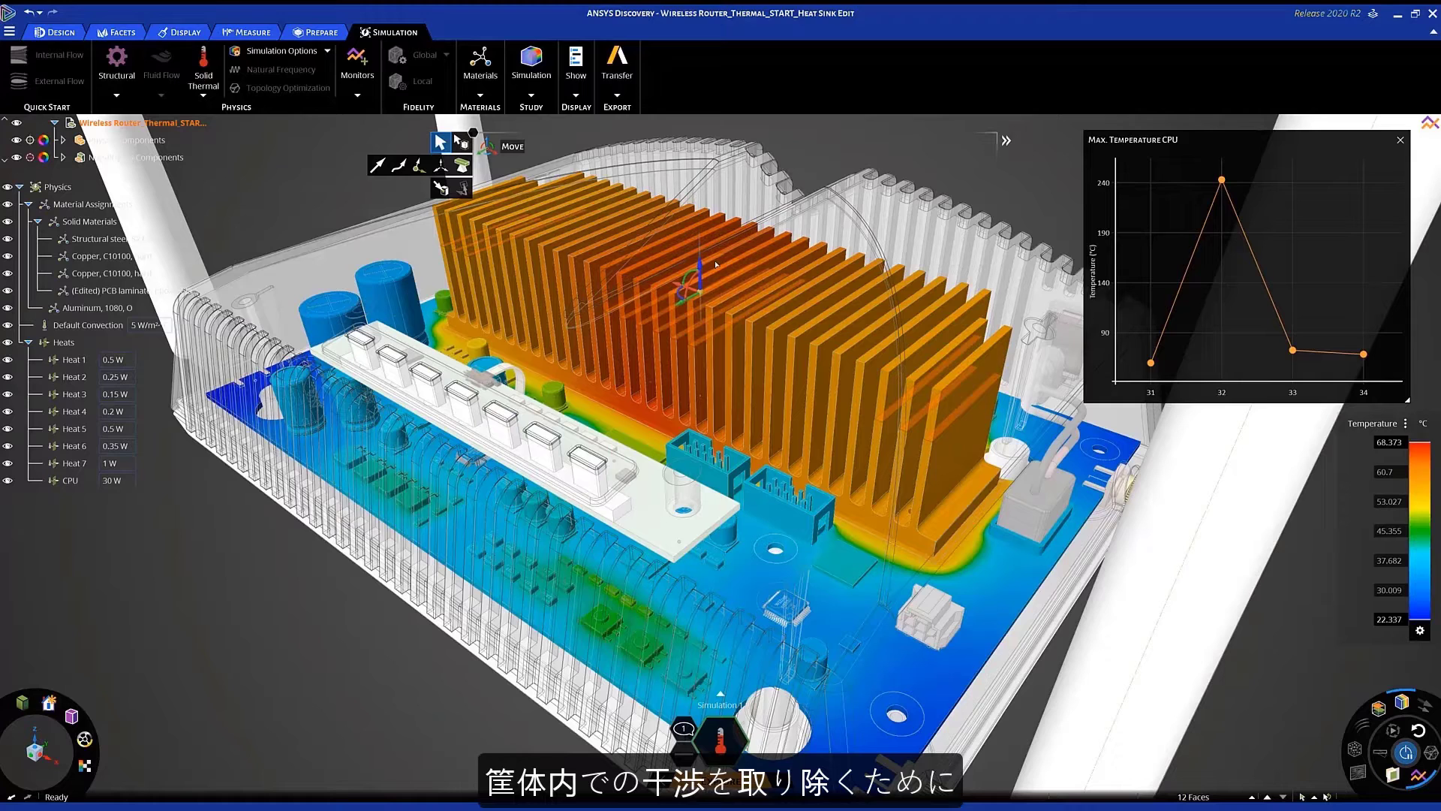
Step: Pull the selected heatsink fin faces outward to extend the fins
left_click_drag(717, 265, 698, 268)
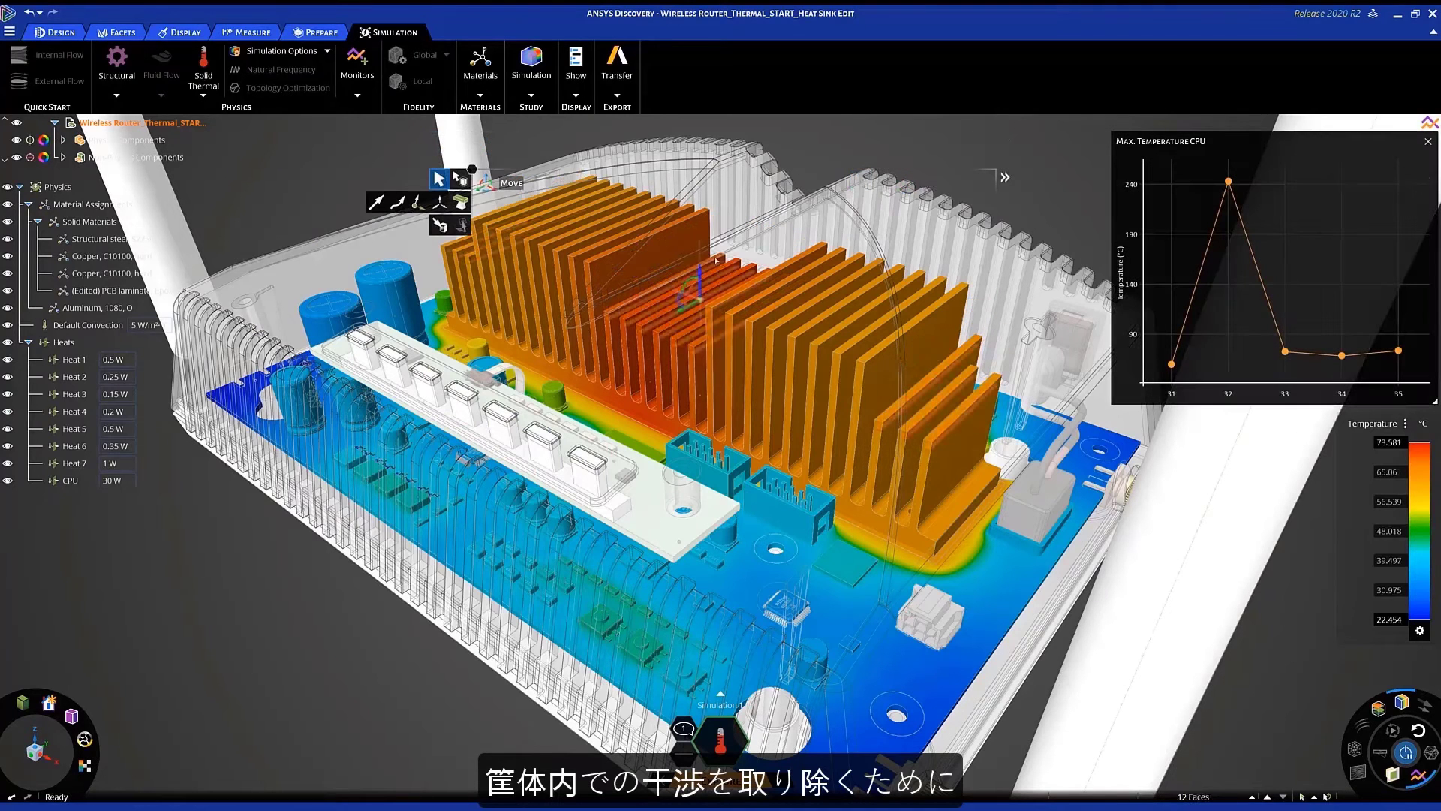
left_click(994, 175)
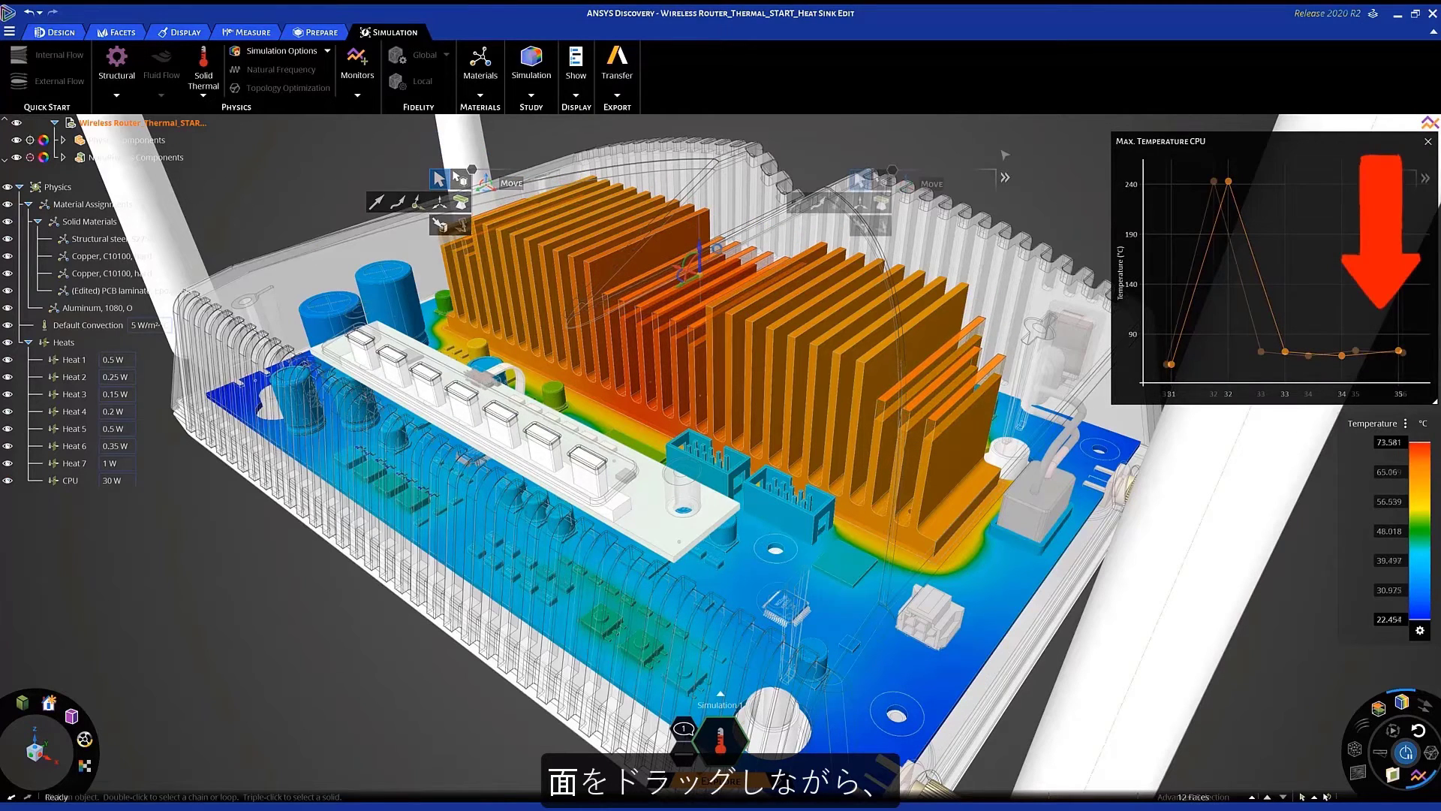